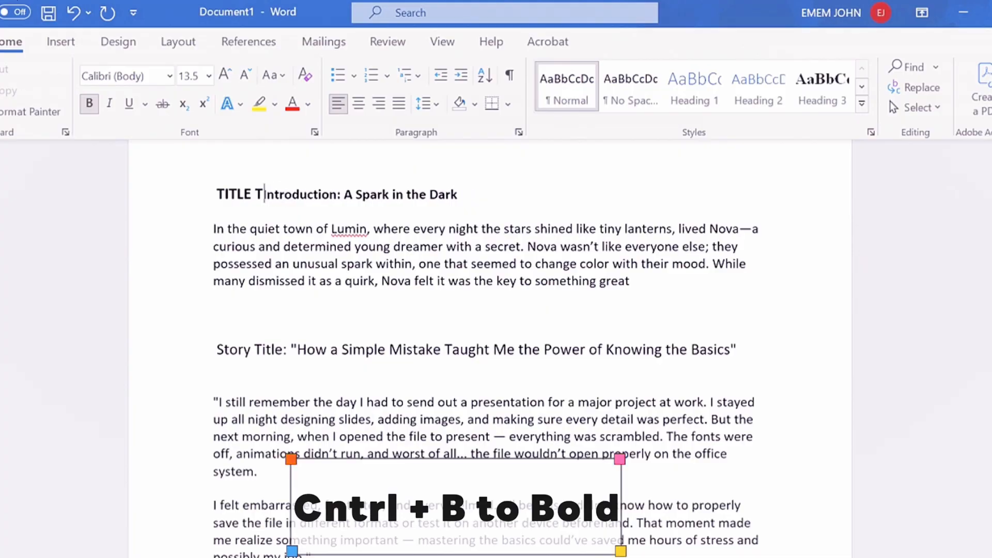
Complete the bold heading as "TITLE: THE JOURNEY OF NOVA" on its own line above the introduction heading
text(: )
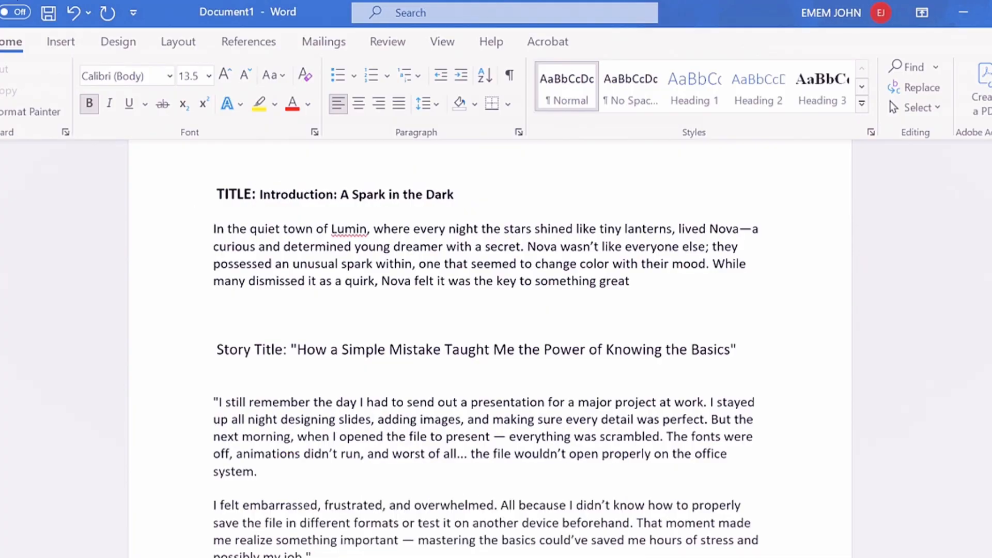
text(THE JOU)
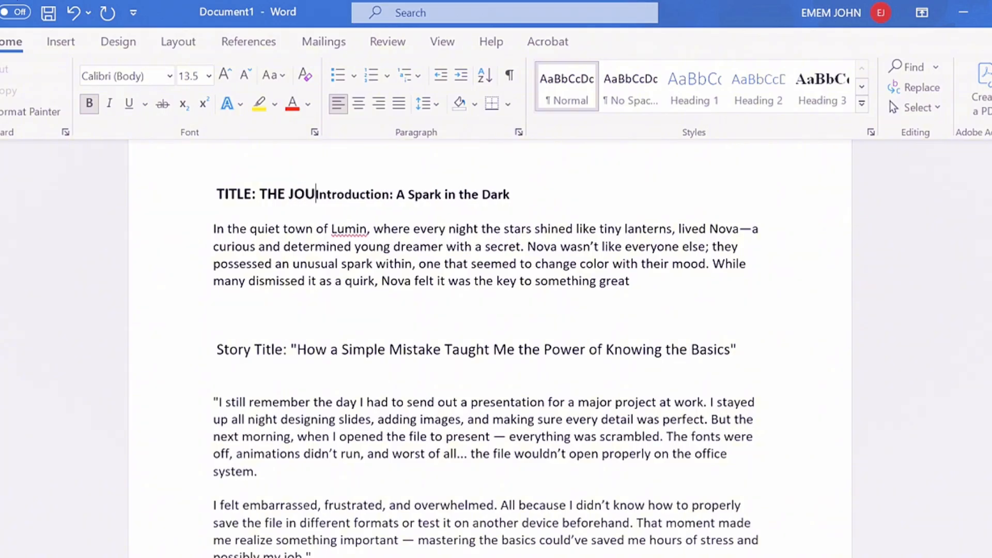
text(RNEY OF )
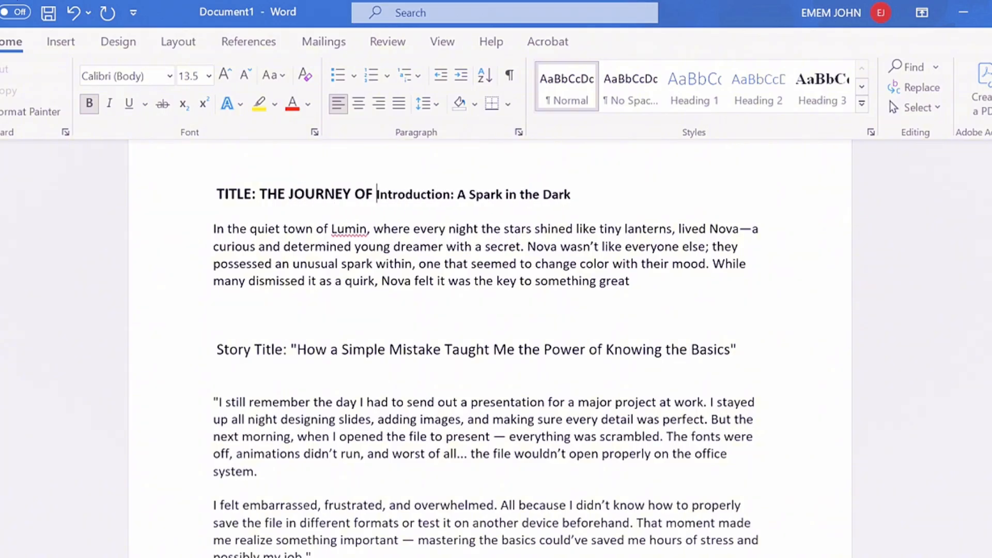
text(NOVA)
key(Return)
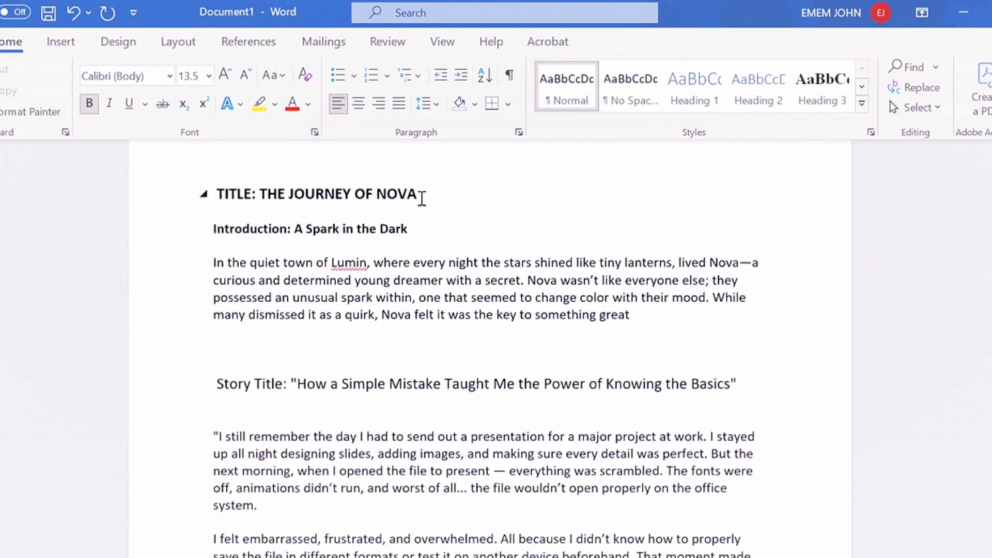
Try an underline on the "TITLE: THE JOURNEY OF NOVA" line, remove the underline and delete the line
double_click(396, 193)
drag(311, 185, 193, 192)
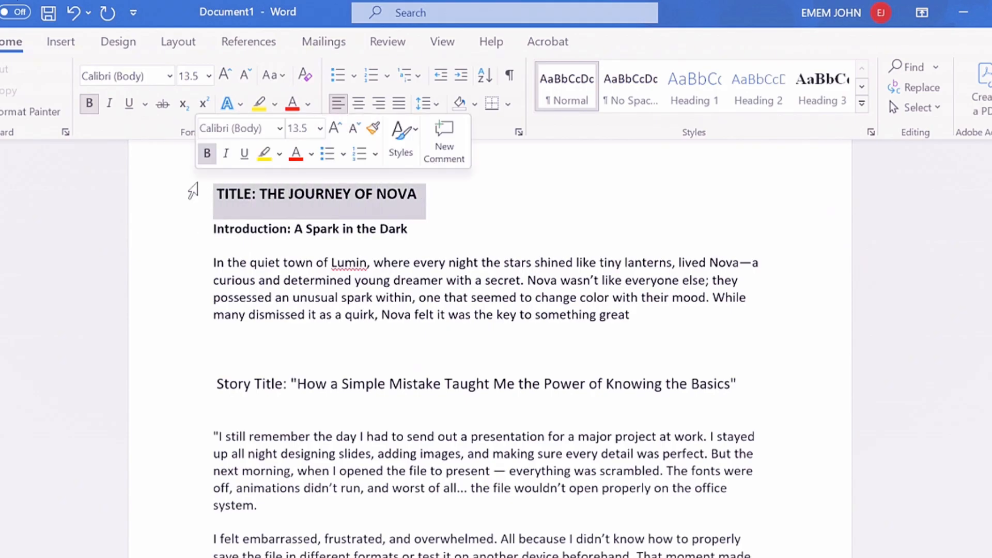
click(247, 156)
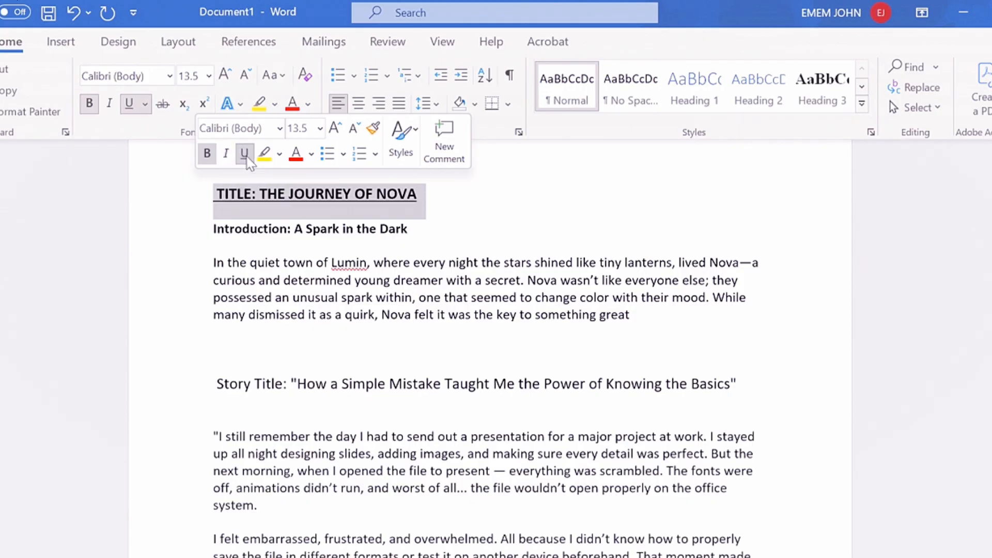
click(245, 154)
key(Delete)
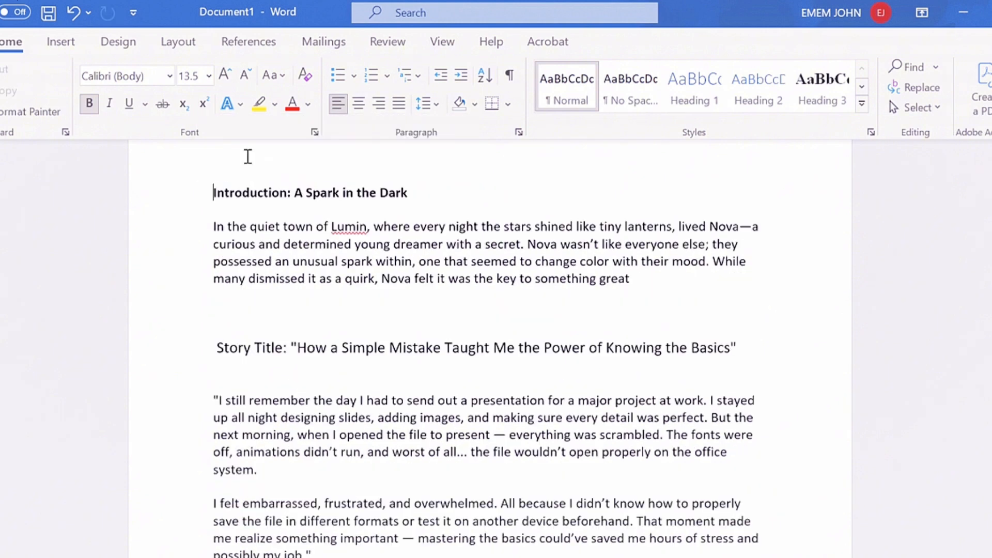
Enter "TITLE: THE JOURNEY OF NOVA" in bold, underlined text on its own line above the introduction heading
key(ctrl+u)
text(T)
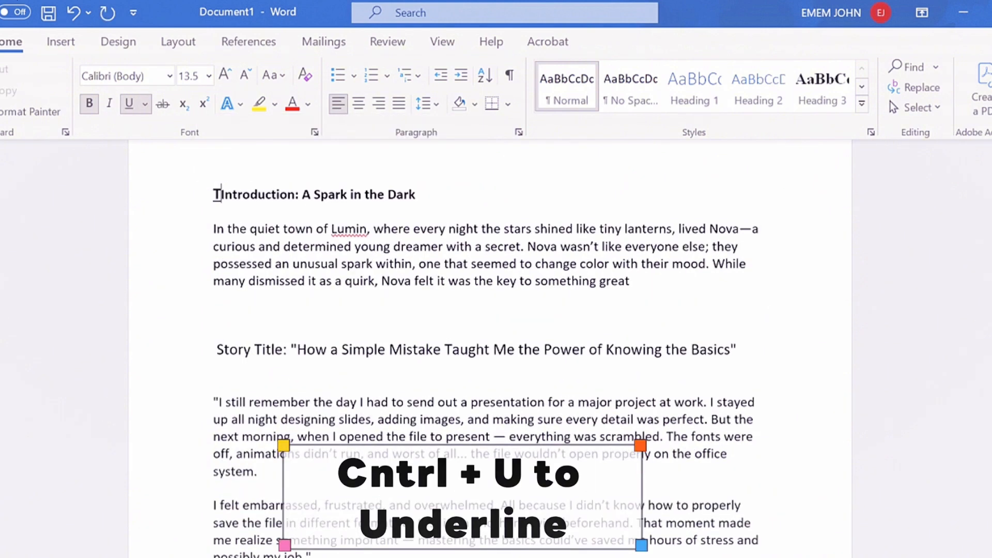
text(ITLE)
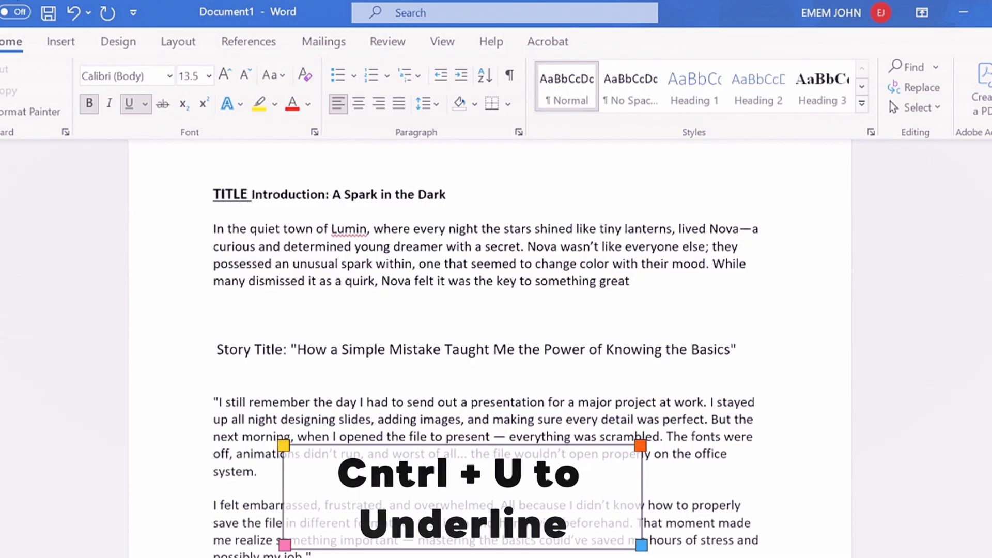
key(BackSpace)
text(: )
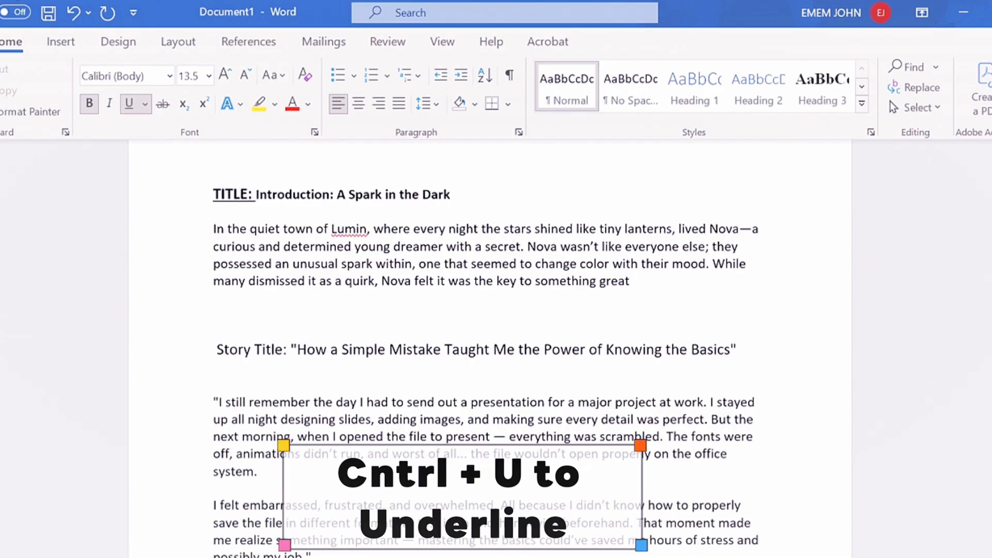
text(THE JOUR)
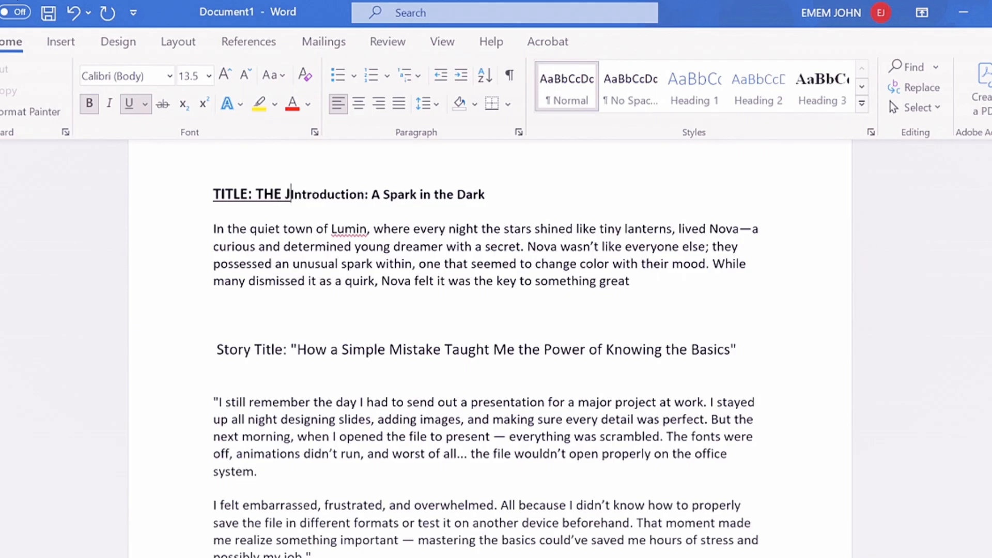
text(NEY OF )
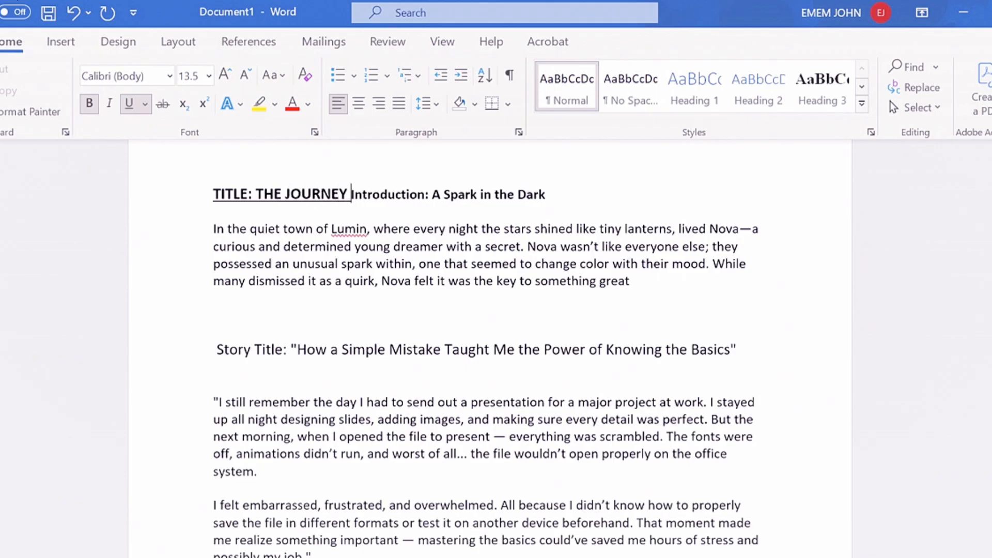
text(NOVA)
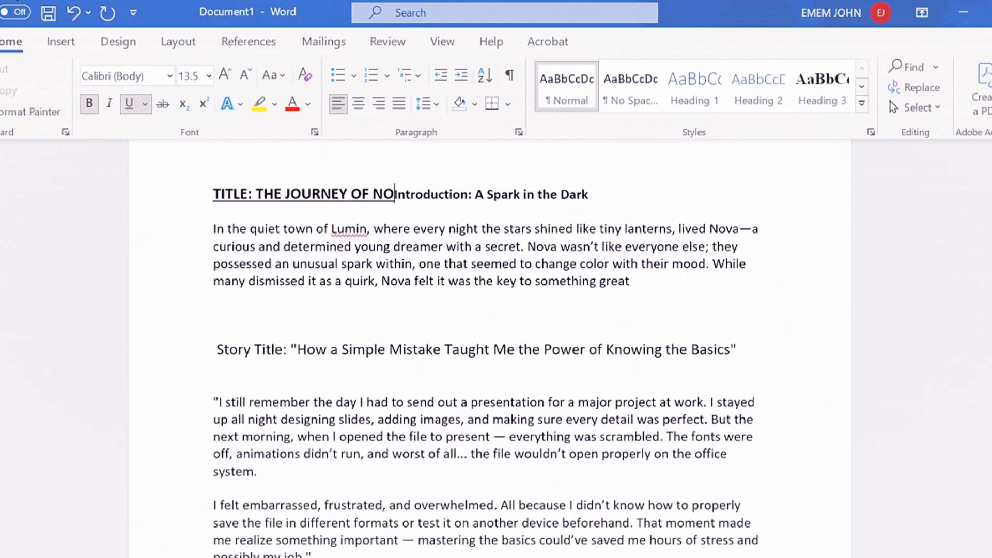
key(Return)
key(Return)
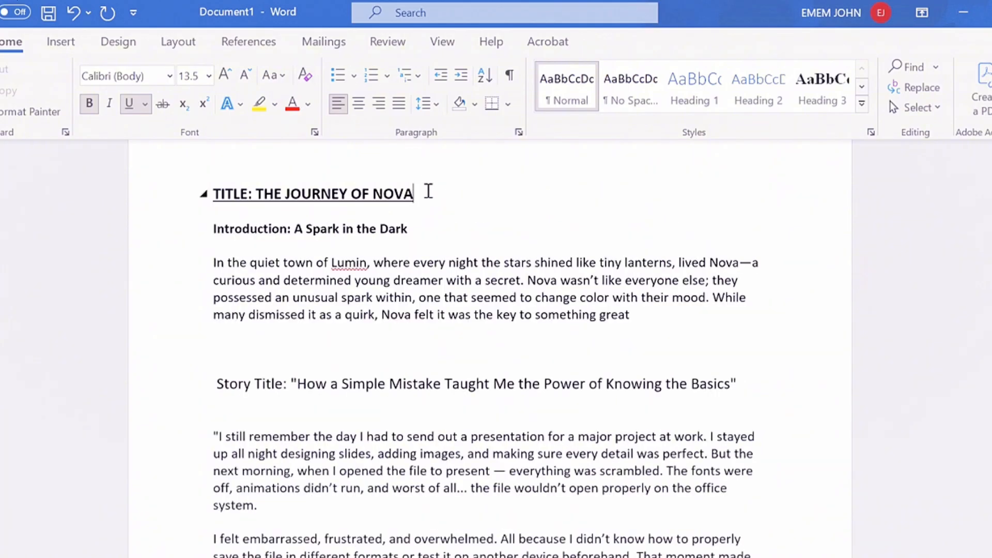
Try italics on the underlined title line, turn them off and delete the line
drag(411, 194, 209, 191)
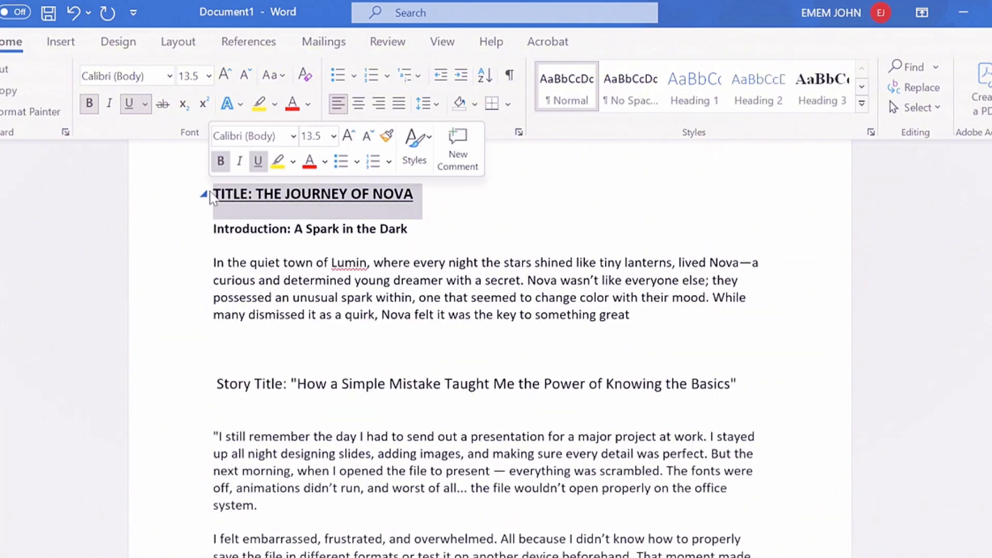
click(240, 160)
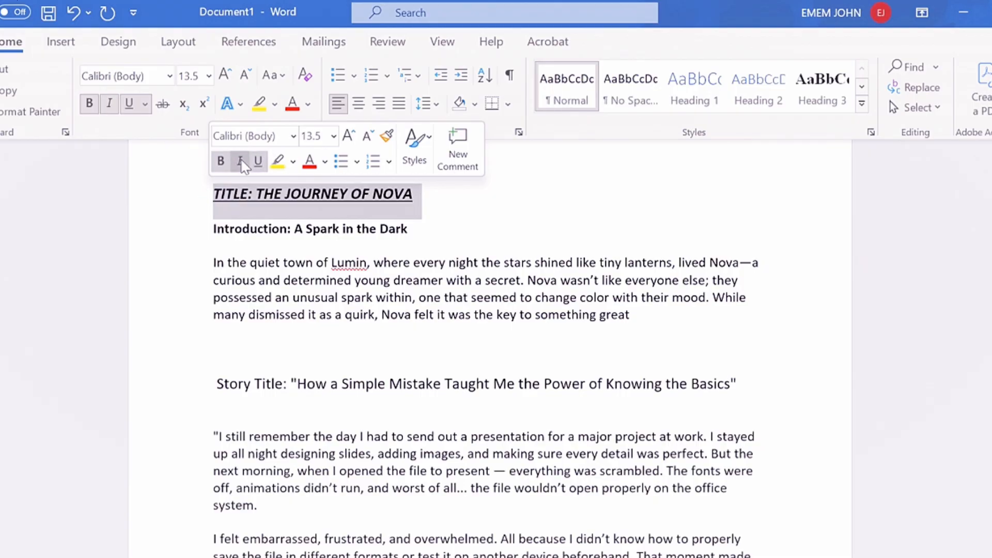
click(240, 160)
key(Delete)
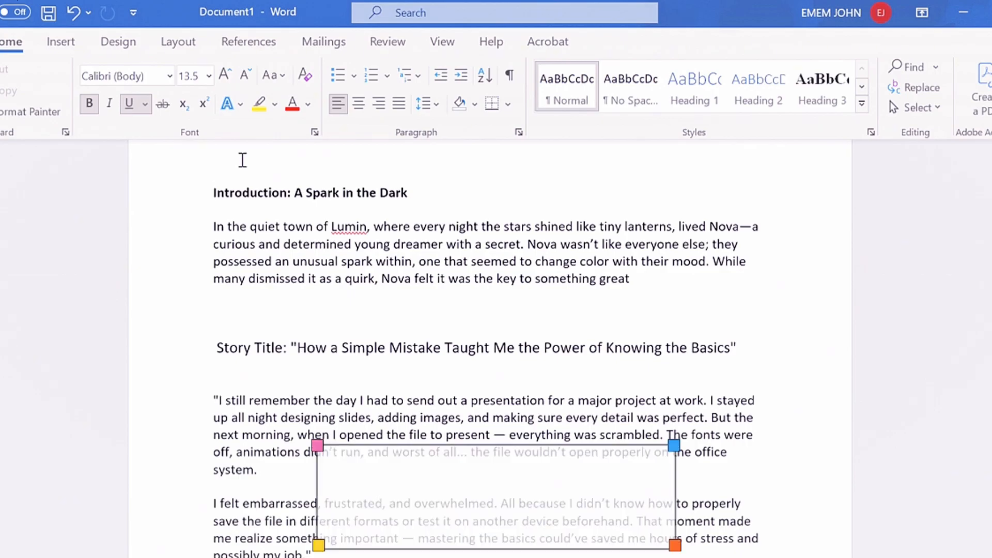
Enter "TITLE: THE JOURNEY OF NOVA" in bold, underlined italics on its own line above the introduction heading
key(ctrl+i)
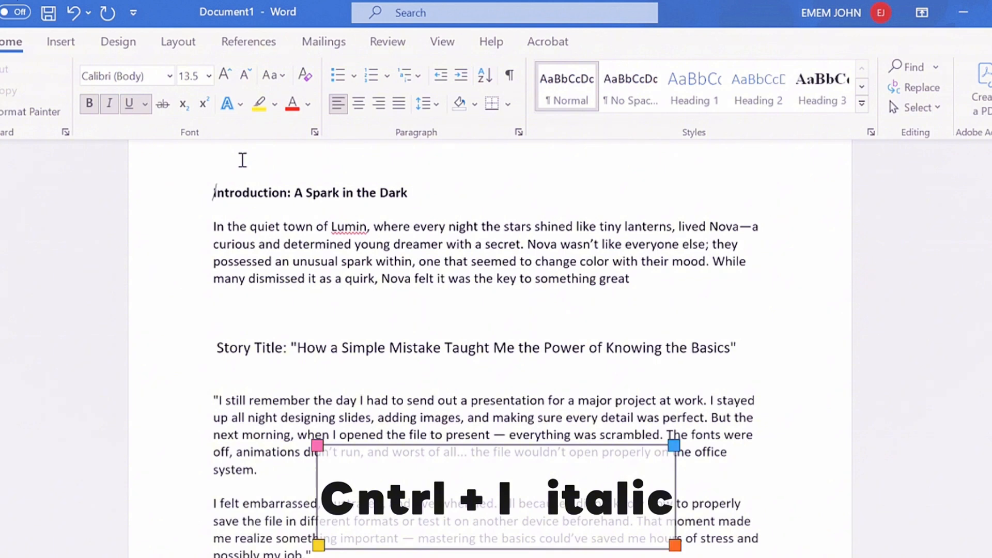
text(TITLE: )
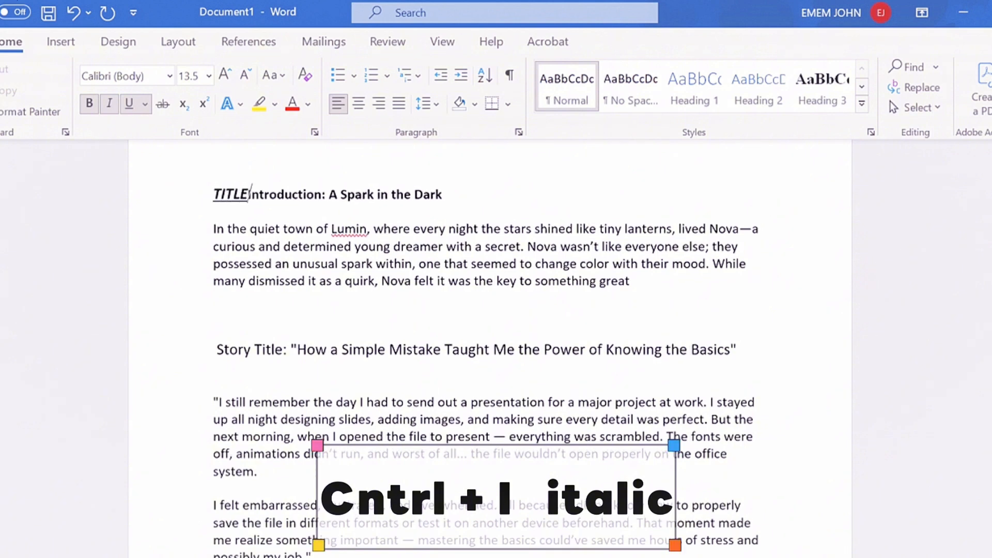
text(THE J)
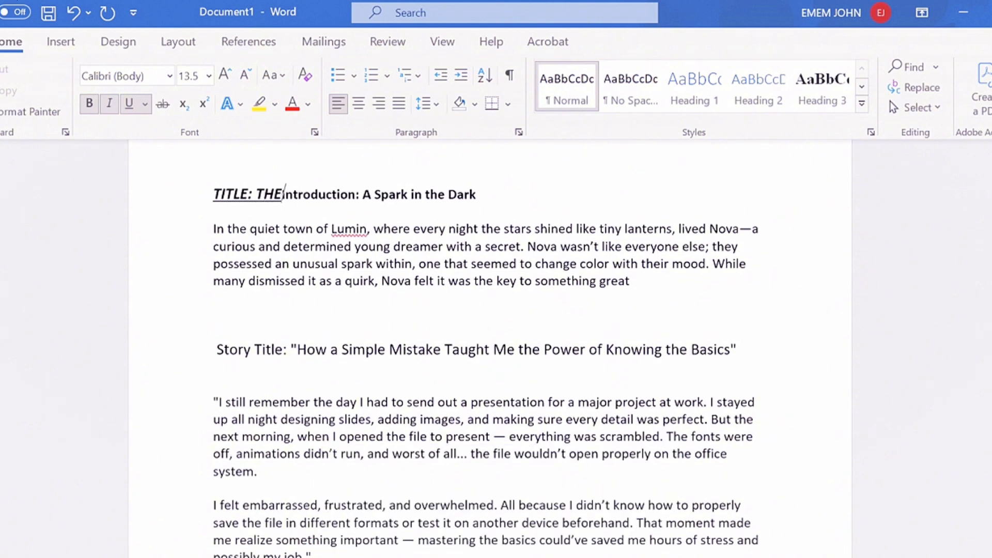
text(OURNEY O)
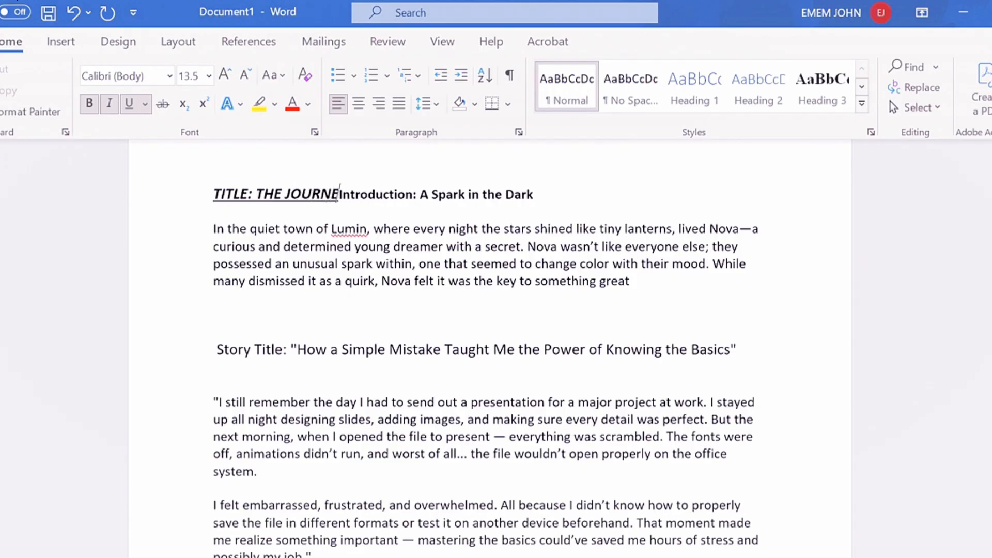
text(F)
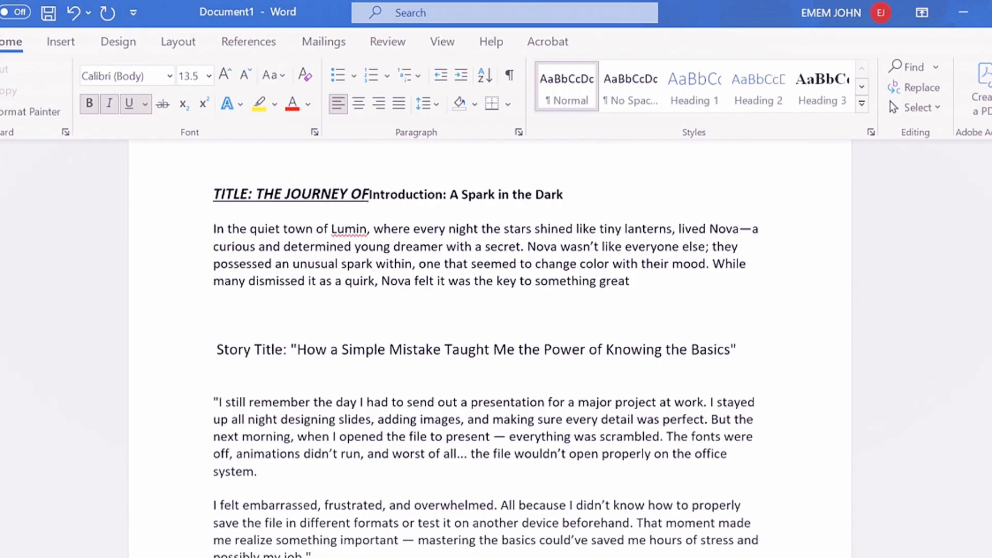
text( NOVA)
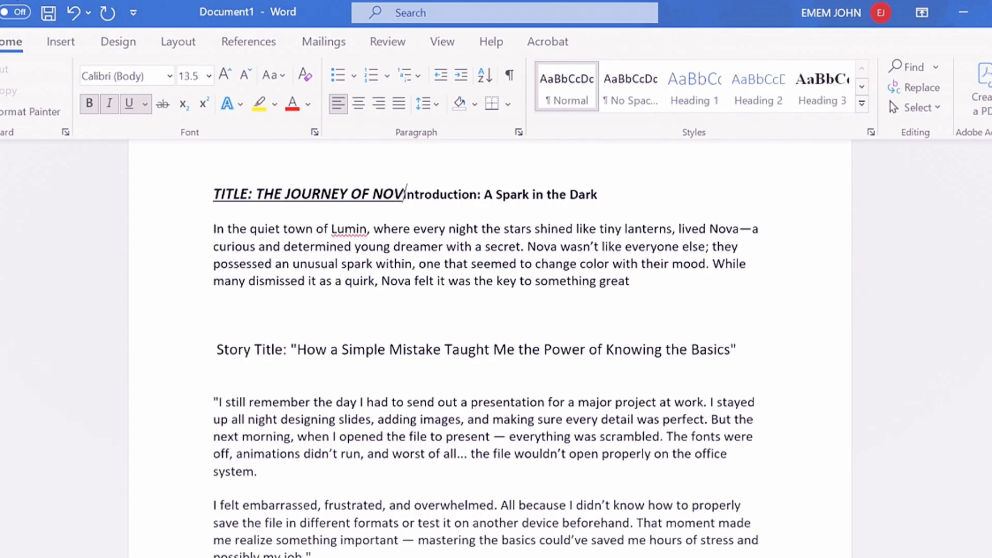
key(Return)
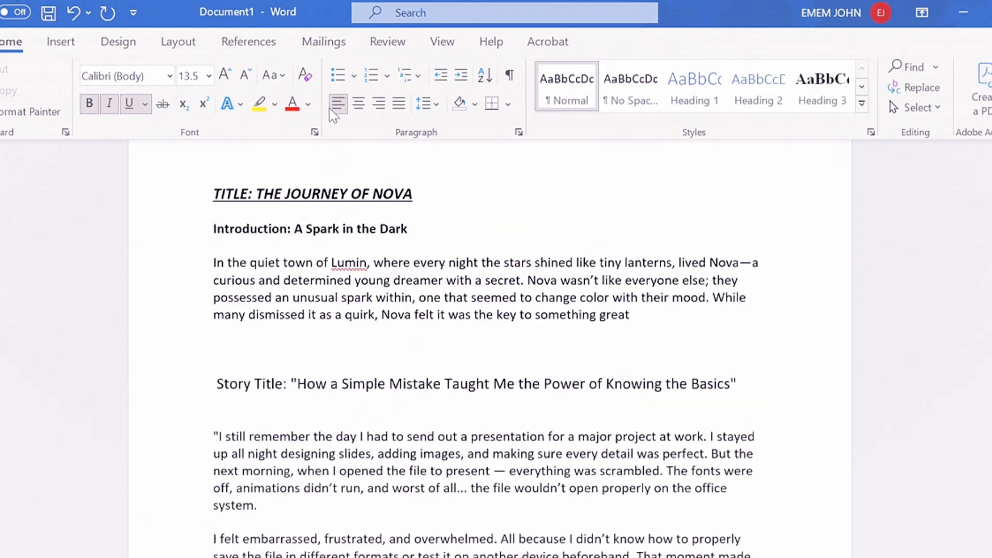
Remove the italic formatting from the whole title line and deselect it
drag(417, 193, 212, 192)
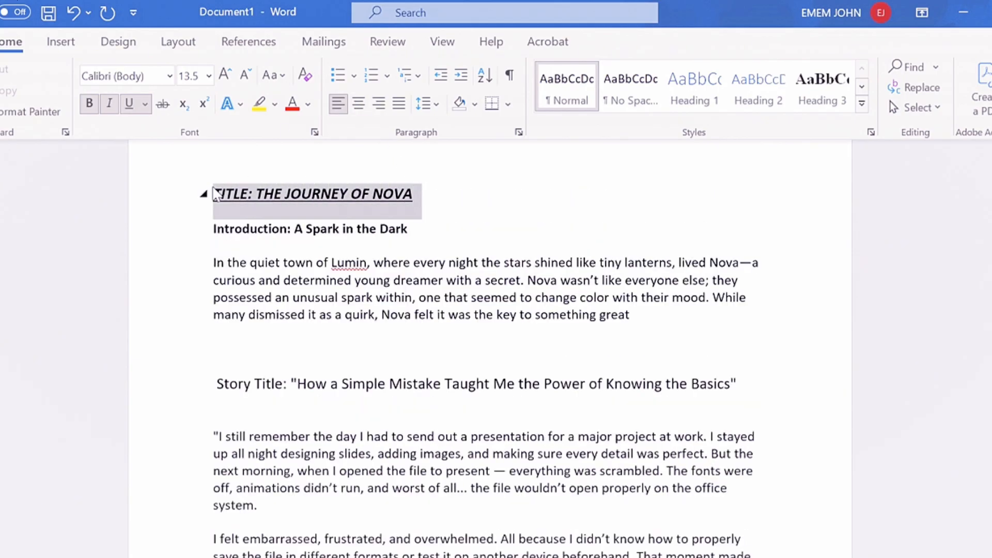
click(107, 103)
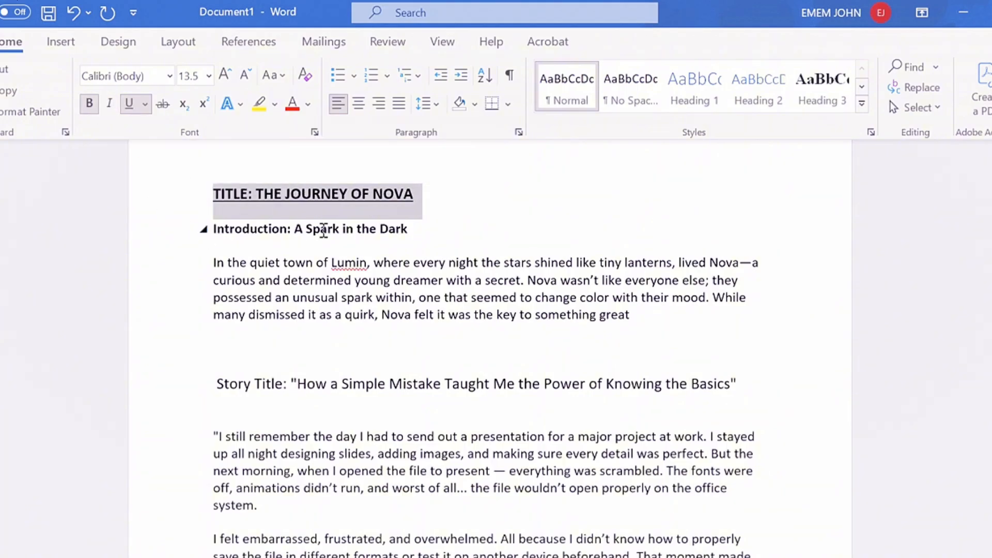
click(433, 207)
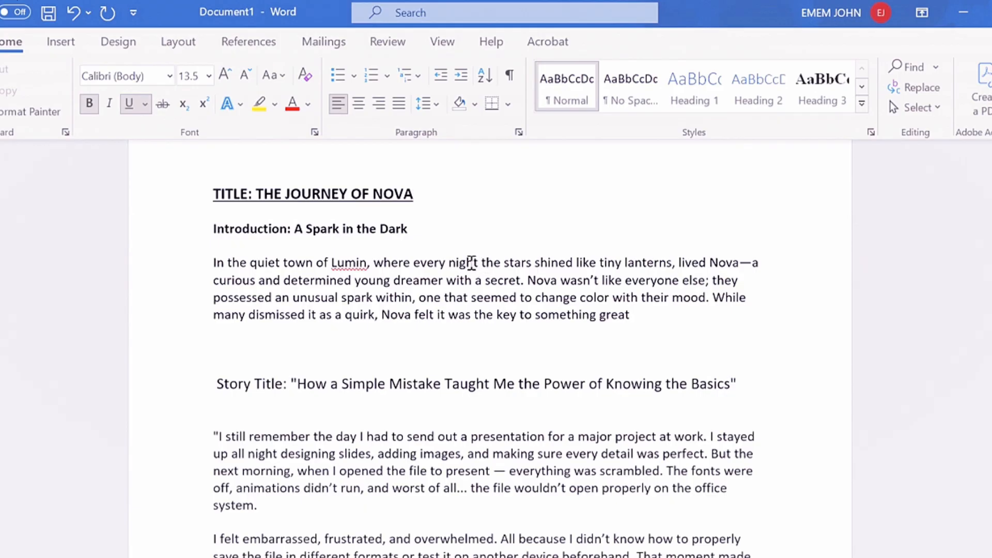
Select the single word "night" and the single word "stars" in turn in the introduction paragraph
double_click(471, 262)
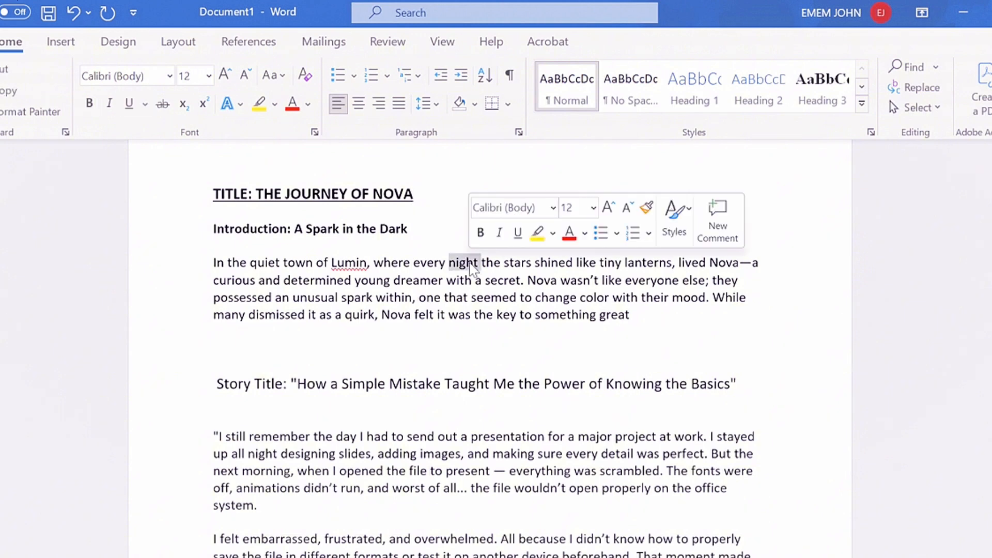
click(524, 262)
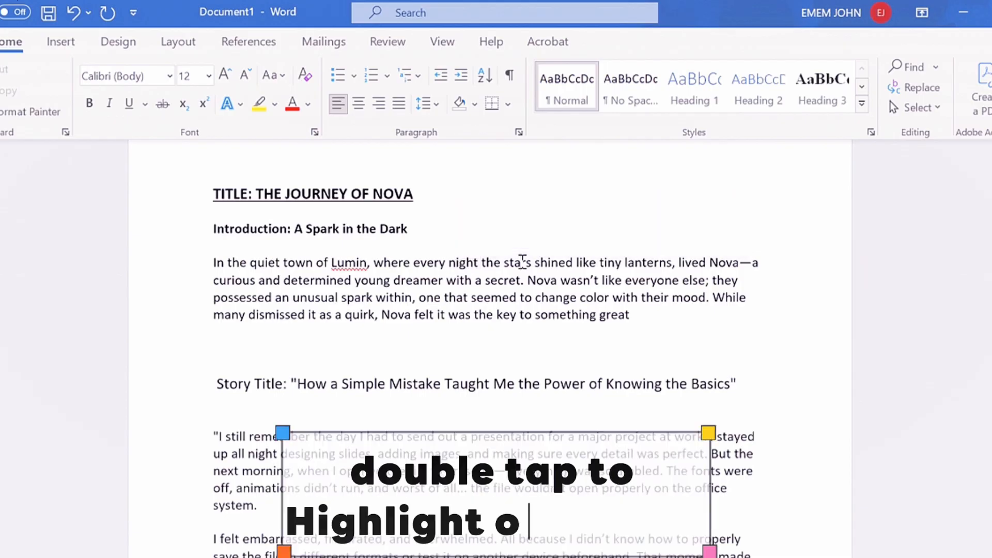
double_click(523, 262)
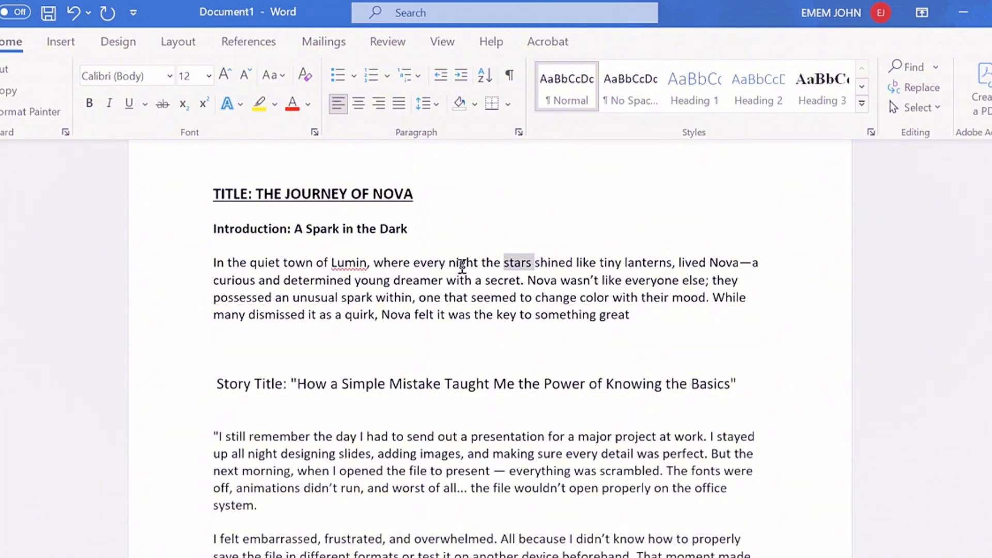
Select the whole introduction paragraph that begins "In the quiet town of Lumin" and clear the selection
triple_click(462, 265)
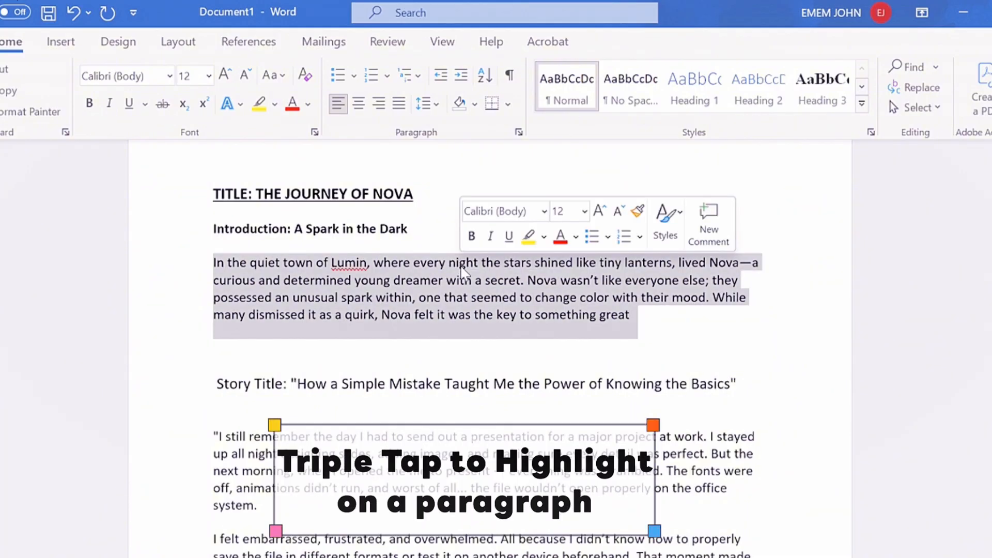
click(461, 264)
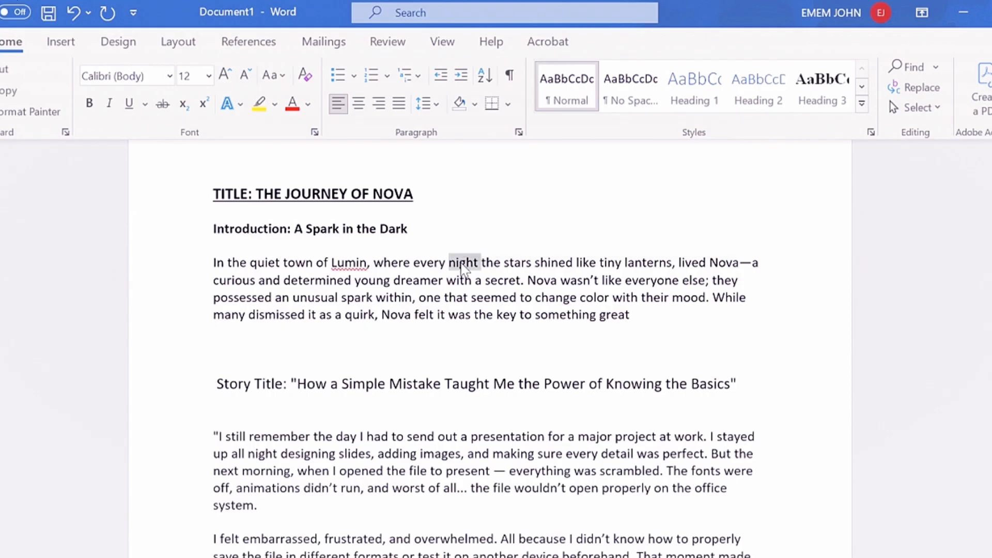
triple_click(462, 264)
click(462, 264)
Select the word "night" in the introduction paragraph and extend the selection to "night the stars shined"
double_click(462, 264)
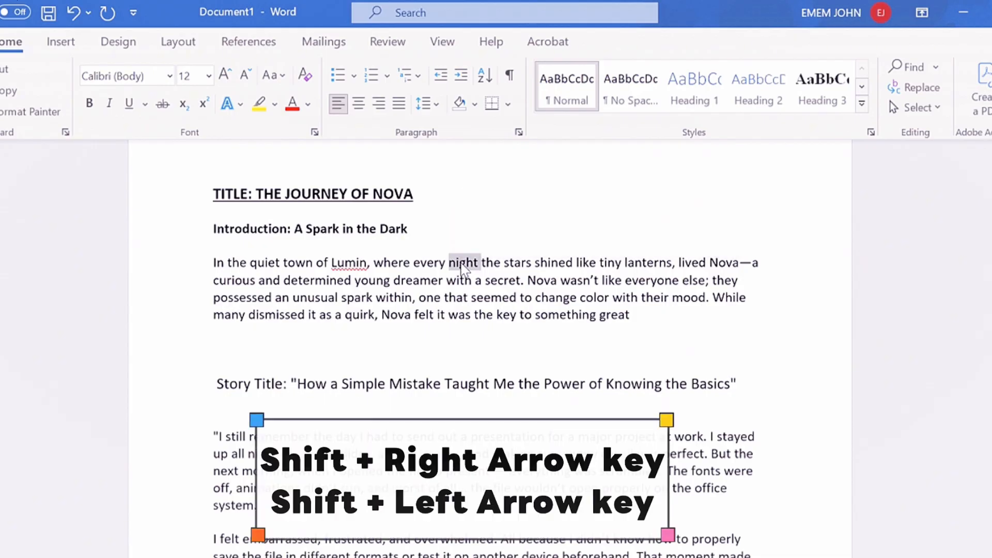
key(shift+Right)
key(shift+Right)
key(shift+Right)
key(shift+Right)
key(shift+Right)
key(shift+Right)
key(shift+Right)
key(shift+Right)
key(shift+Right)
key(shift+Right)
key(shift+Right)
key(shift+Right)
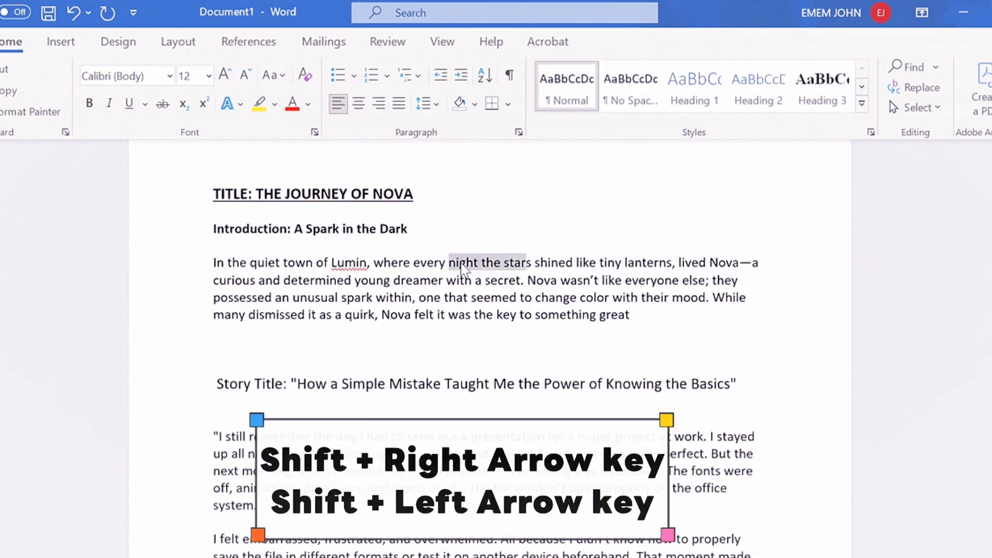
Extend the selection in the introduction paragraph forward to cover "night the stars shined like tiny"
key(shift+Right)
key(shift+Right)
key(shift+Right)
key(shift+Right)
key(shift+Right)
key(shift+Right)
key(shift+Right)
key(shift+Right)
key(shift+Right)
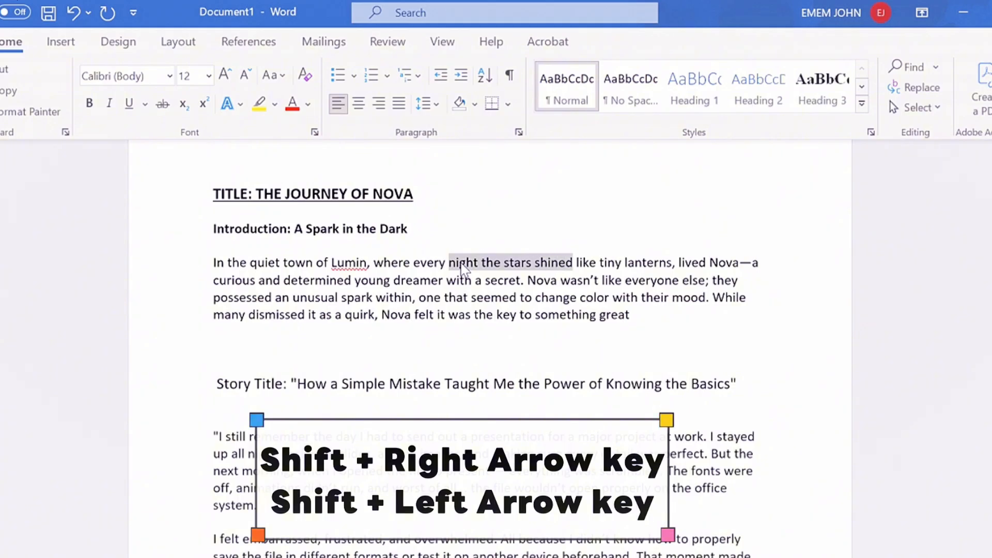
key(shift+Right)
key(shift+Right)
key(shift+Right)
key(shift+Right)
key(shift+Right)
key(shift+Right)
key(shift+Right)
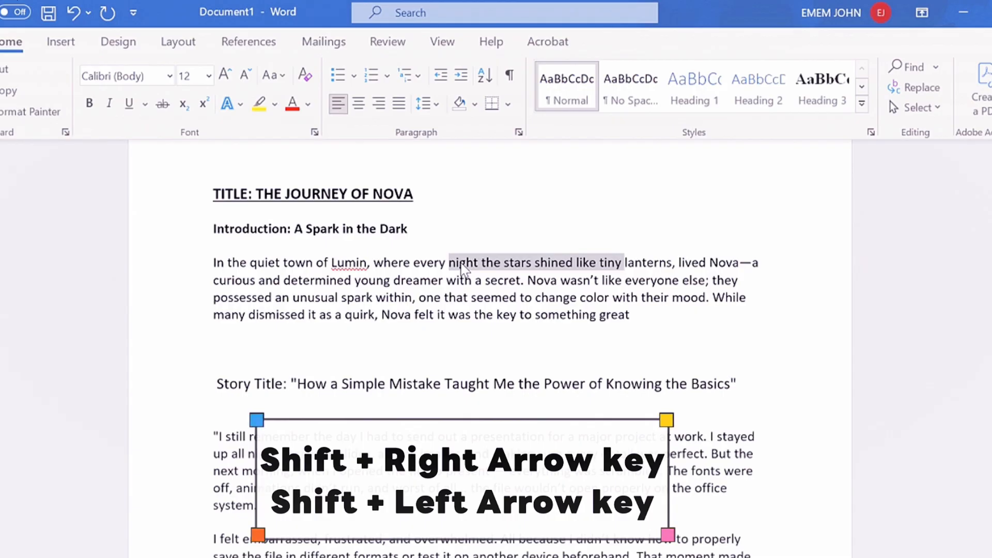
Move the end of the selection backward past "night" to cover "Lumin, where every" instead, and clear the selection
key(shift+Left)
key(shift+Left)
key(shift+Left)
key(shift+Left)
key(shift+Left)
key(shift+Left)
key(shift+Left)
key(shift+Left)
key(shift+Left)
key(shift+Left)
key(shift+Left)
key(shift+Left)
key(shift+Left)
key(shift+Left)
key(shift+Left)
key(shift+Left)
key(shift+Left)
key(shift+Left)
key(shift+Left)
key(shift+Left)
key(shift+Left)
key(shift+Left)
key(shift+Left)
key(shift+Left)
key(shift+Left)
key(shift+Left)
key(shift+Left)
key(shift+Left)
key(shift+Left)
key(shift+Left)
key(shift+Left)
key(shift+Left)
key(shift+Left)
key(shift+Left)
key(shift+Left)
key(shift+Left)
key(shift+Left)
key(shift+Left)
key(shift+Left)
key(shift+Left)
key(shift+Left)
key(shift+Left)
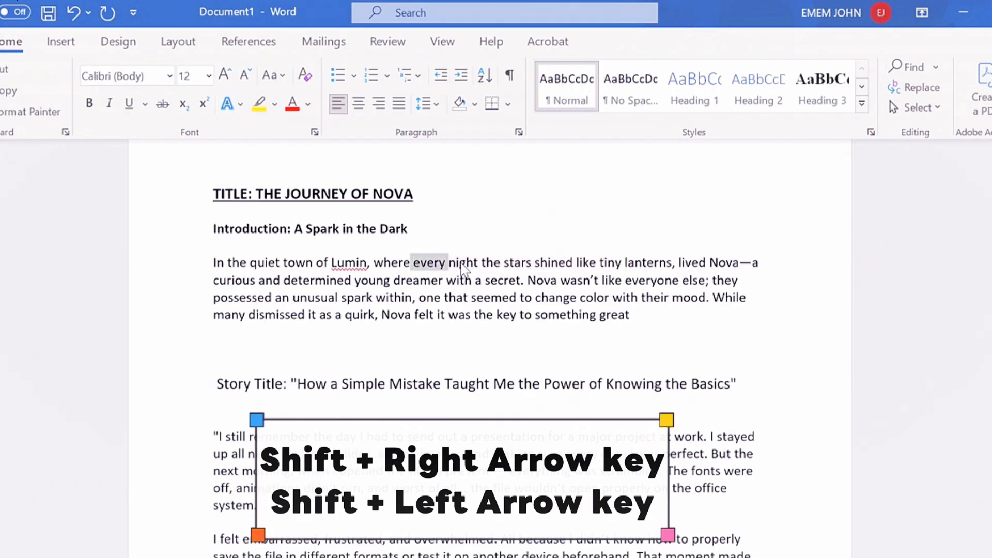
key(shift+Left)
key(shift+Left)
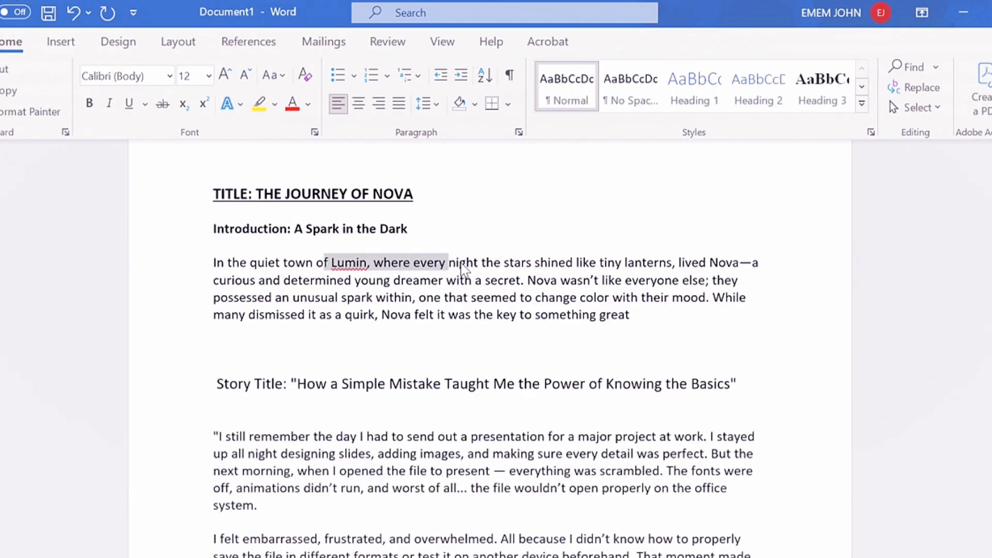
click(491, 241)
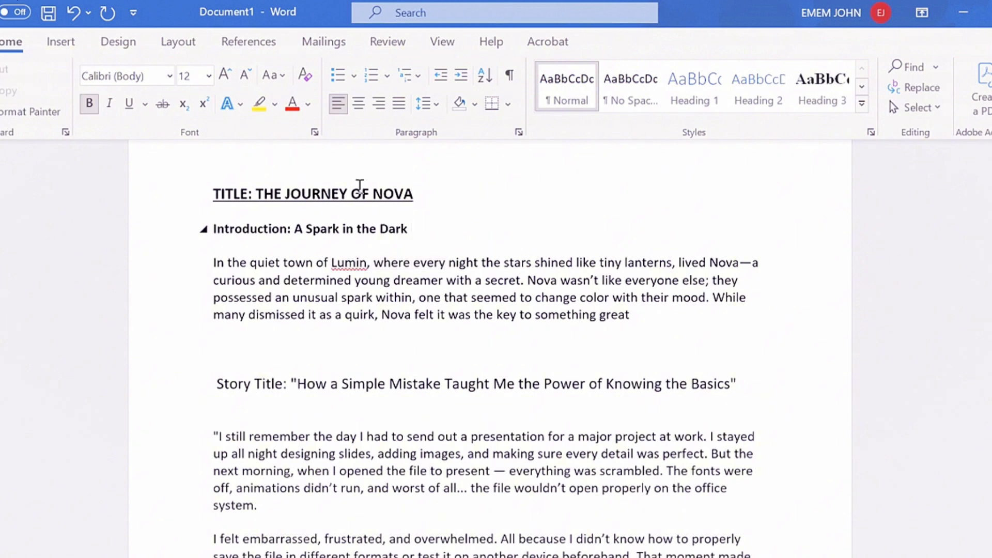
Copy the formatting of the "TITLE: THE JOURNEY OF NOVA" line and apply it to the whole "Story Title" line
triple_click(306, 195)
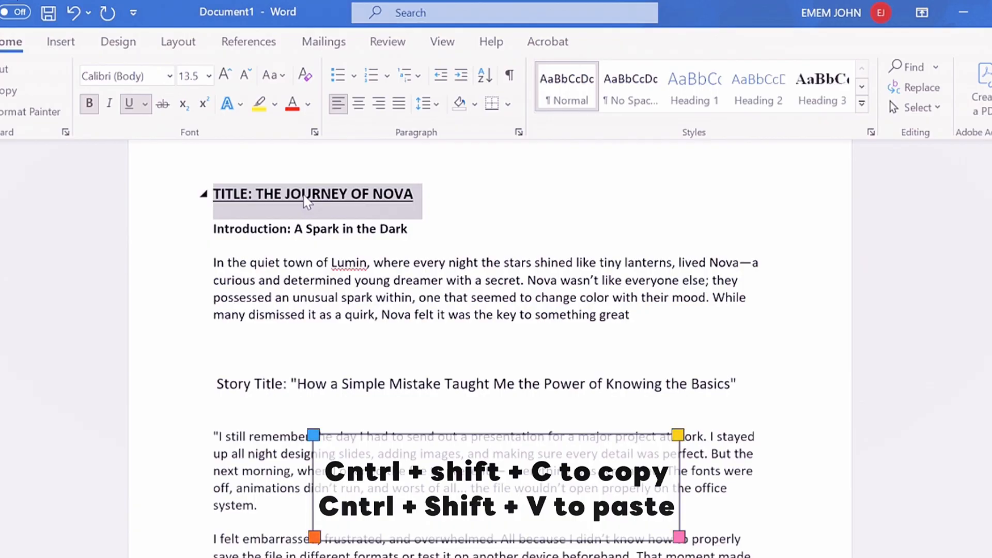
double_click(442, 387)
triple_click(443, 387)
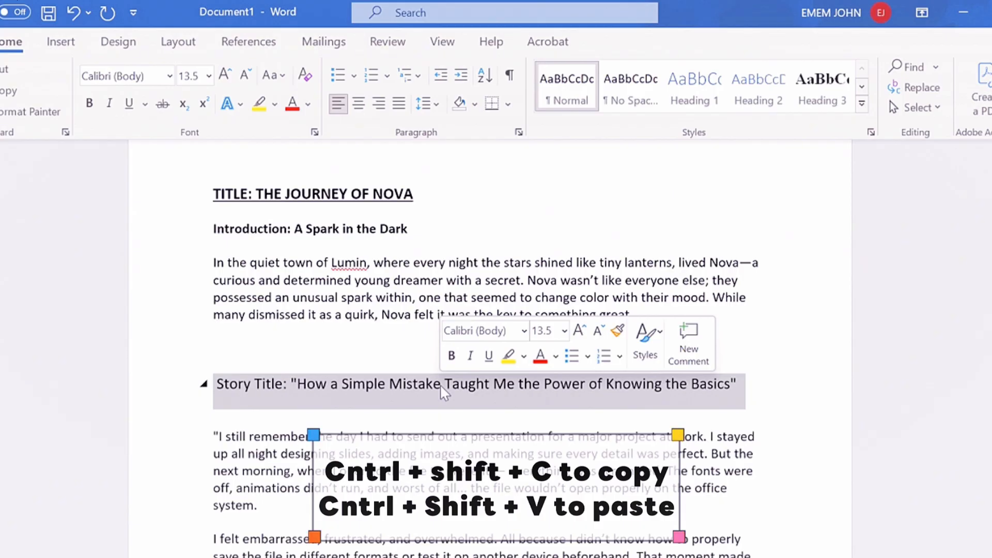
key(ctrl+shift+v)
key(ctrl+shift+v)
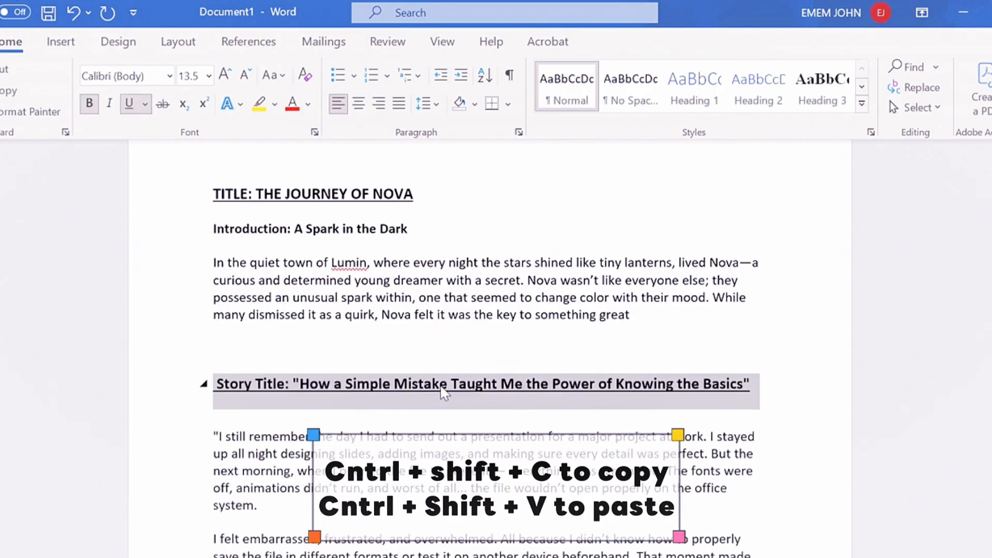